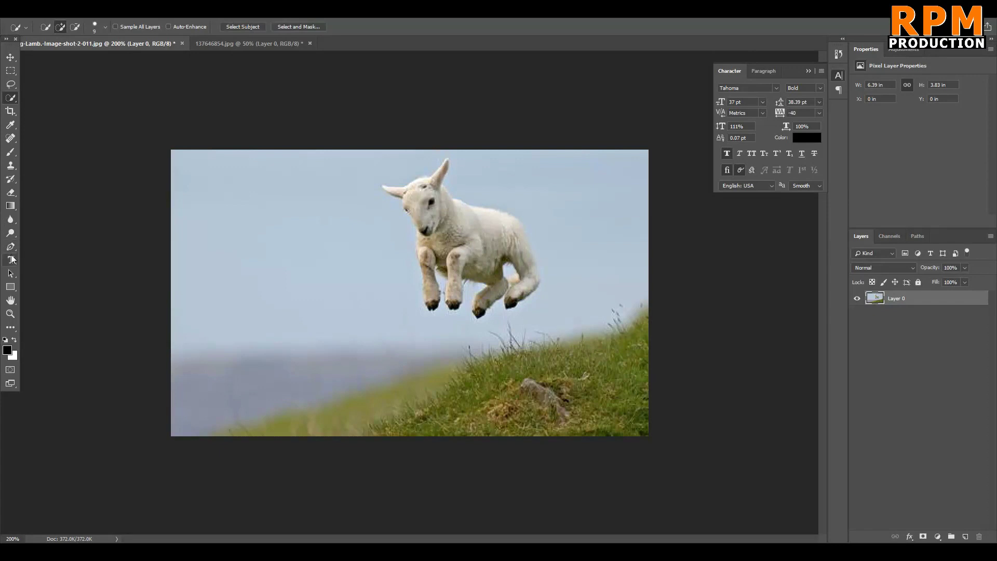
{"action": "right_click", "coordinate": [11, 98]}
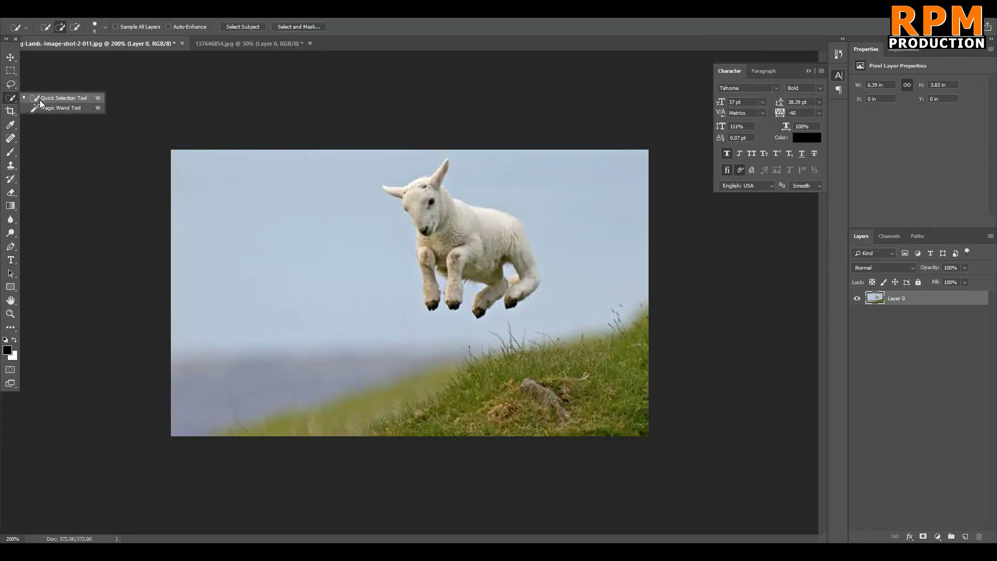
{"action": "left_click", "coordinate": [41, 99]}
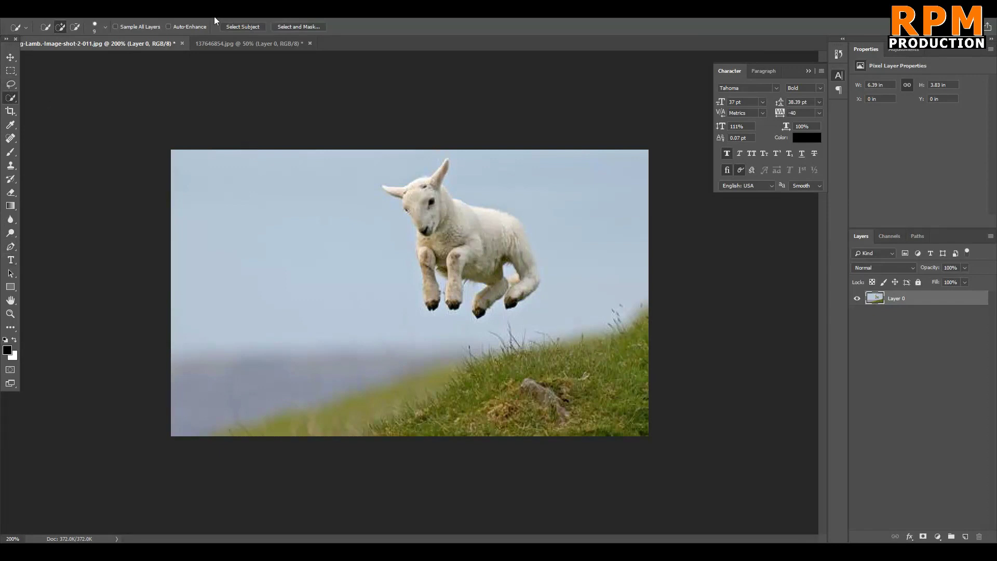
{"action": "left_click", "coordinate": [230, 41]}
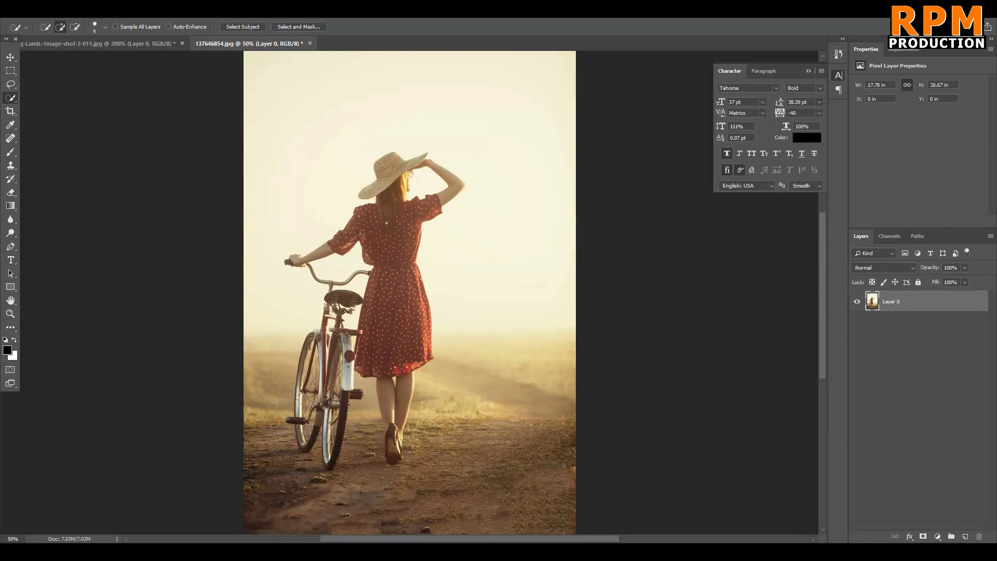
{"action": "left_click", "coordinate": [252, 8]}
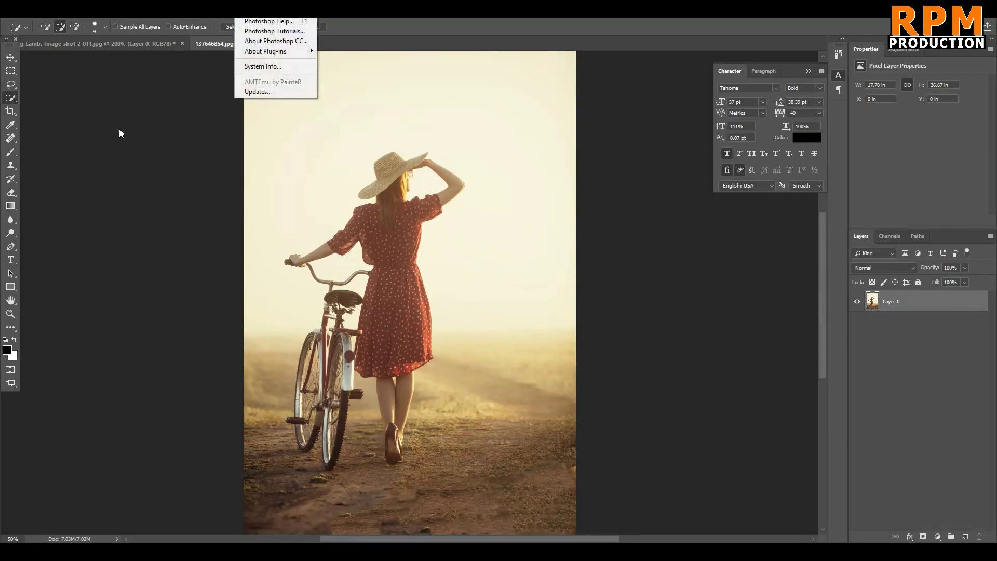
{"action": "key", "text": "Escape"}
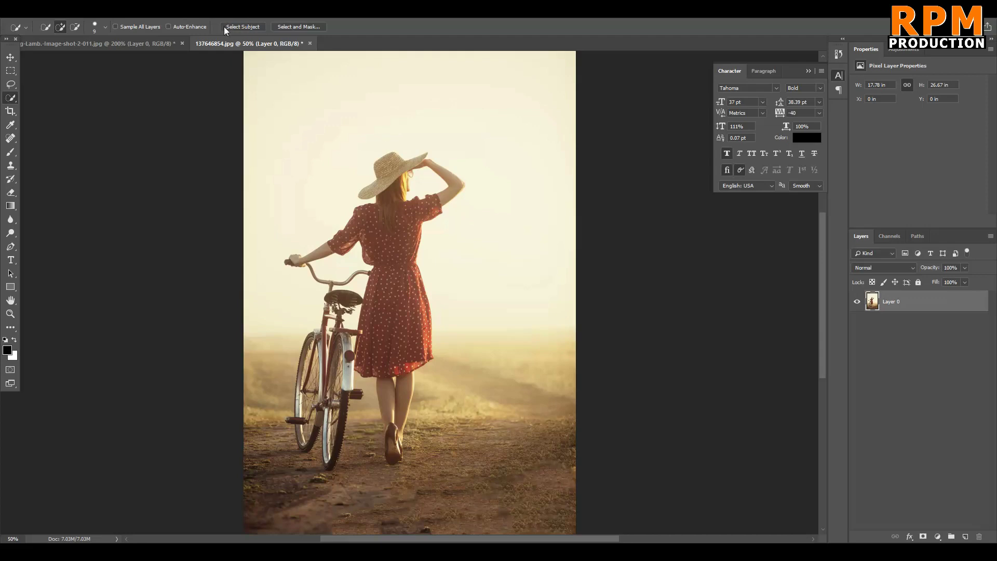
{"action": "left_click", "coordinate": [135, 45]}
{"action": "left_click", "coordinate": [245, 45]}
{"action": "left_click", "coordinate": [137, 43]}
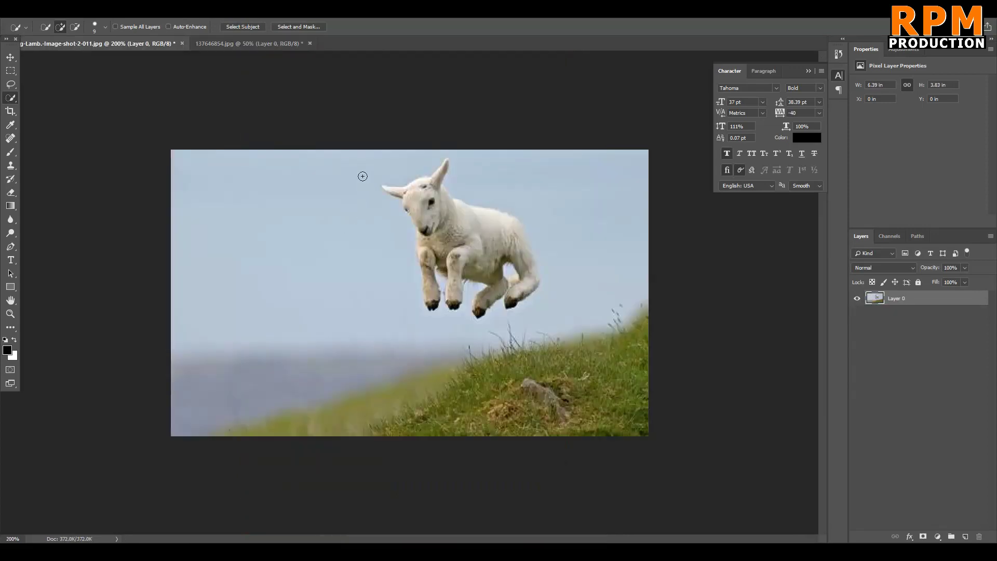
{"action": "left_click", "coordinate": [258, 44]}
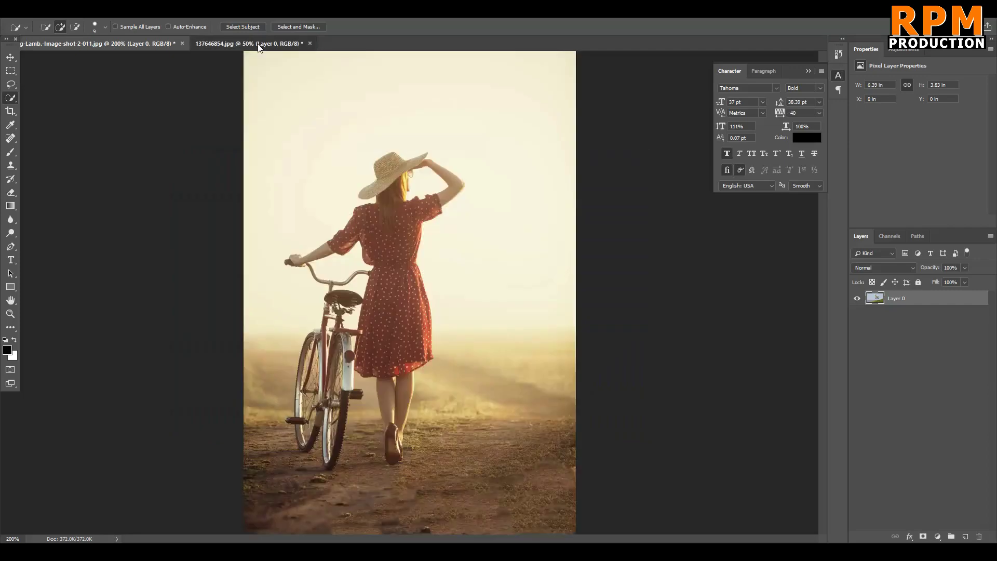
{"action": "left_click", "coordinate": [141, 43]}
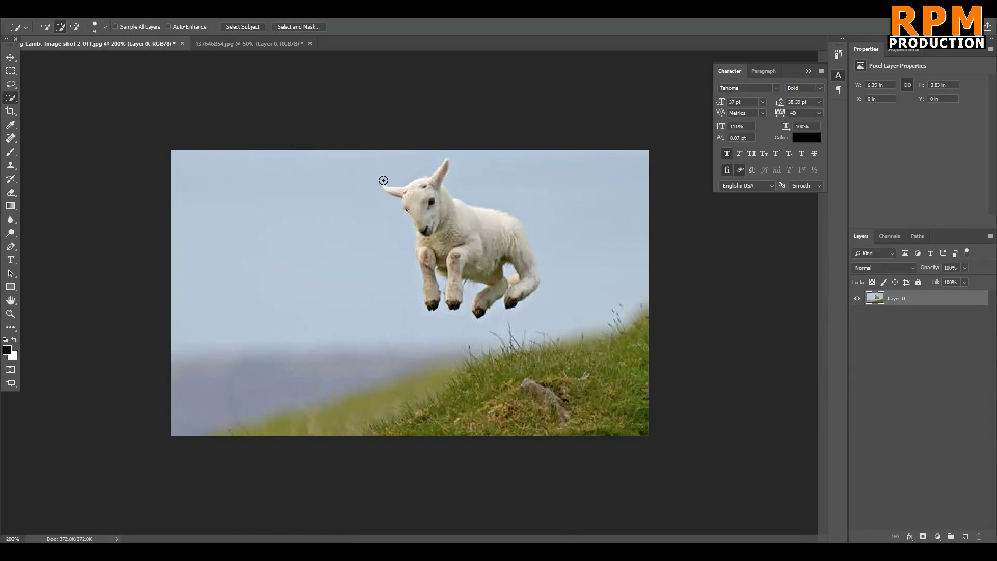
{"action": "left_click", "coordinate": [258, 47]}
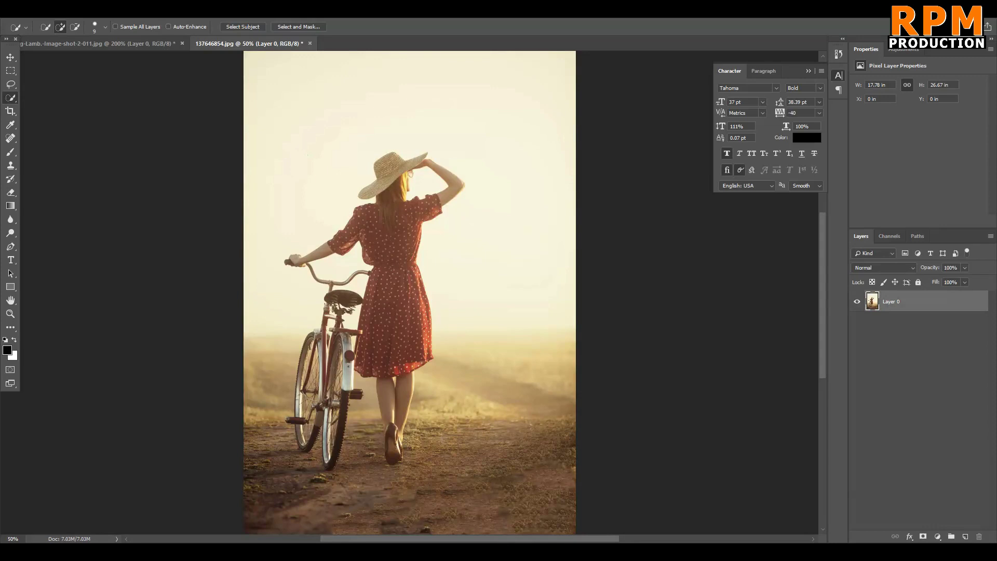
{"action": "key", "text": "ctrl+Tab"}
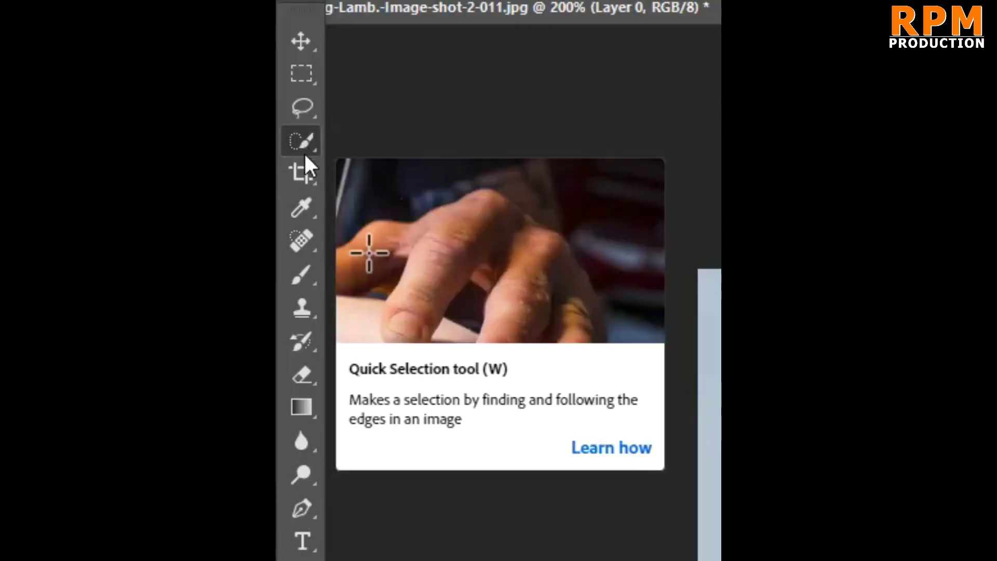
- Show the Quick Selection Tool flyout that also holds the Magic Wand Tool
{"action": "right_click", "coordinate": [302, 140]}
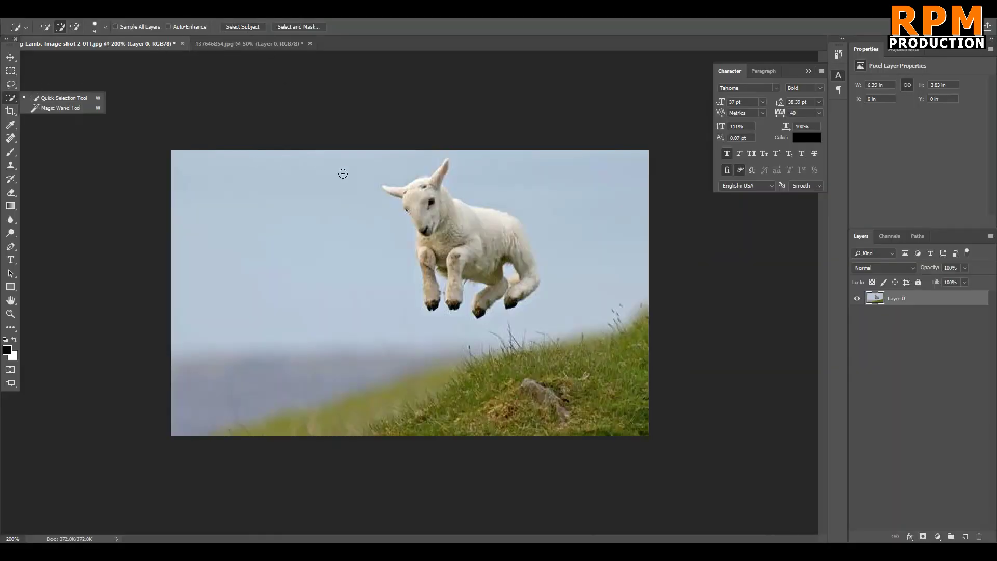
- Close the tool flyout and open the Select menu once the lamb is selected
{"action": "left_click", "coordinate": [906, 303]}
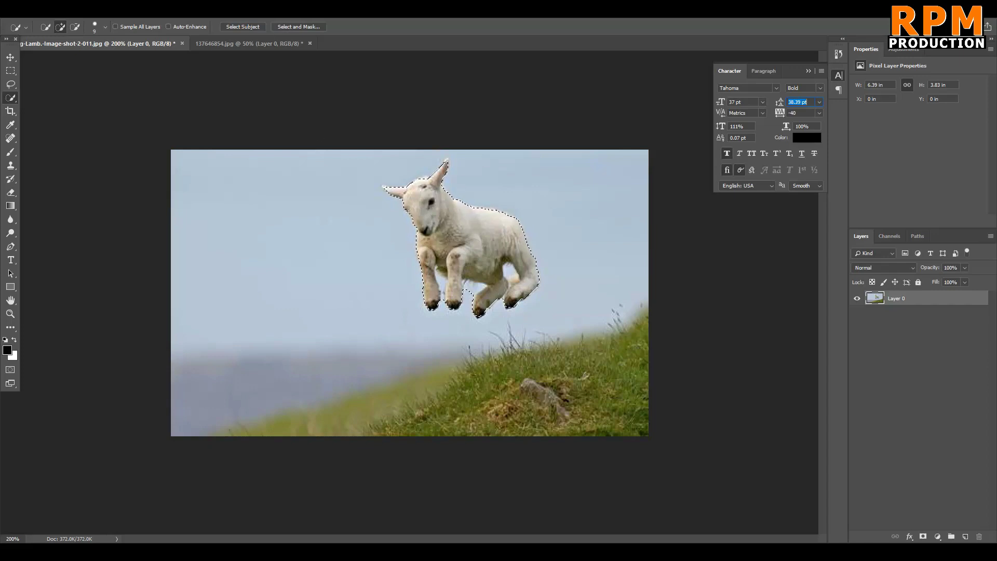
{"action": "left_click", "coordinate": [136, 20]}
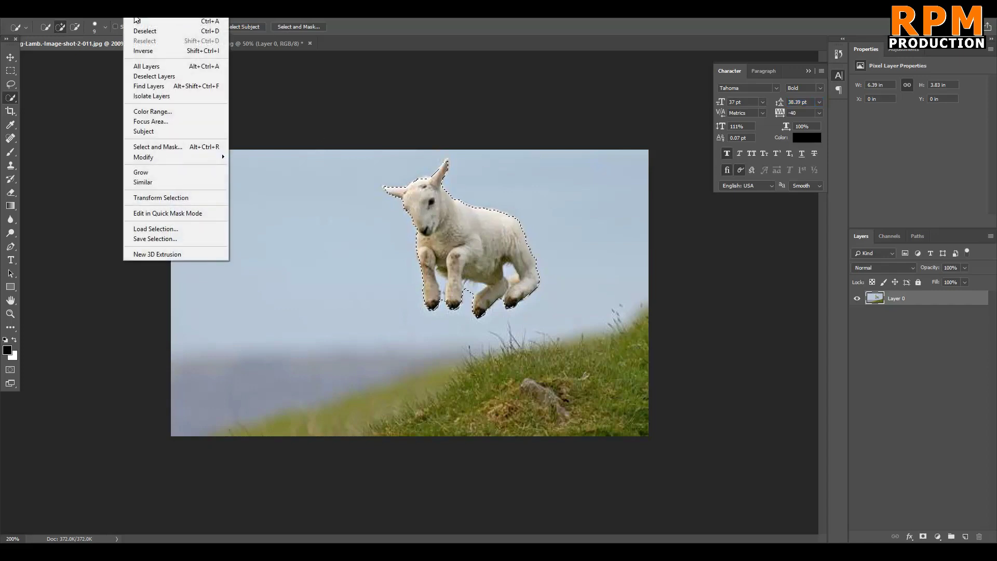
- Refine the lamb's leg and ear edges: Smooth 4, Contrast 27, Shift Edge -9, Decontaminate Colors
{"action": "left_click", "coordinate": [171, 148], "text": "shift"}
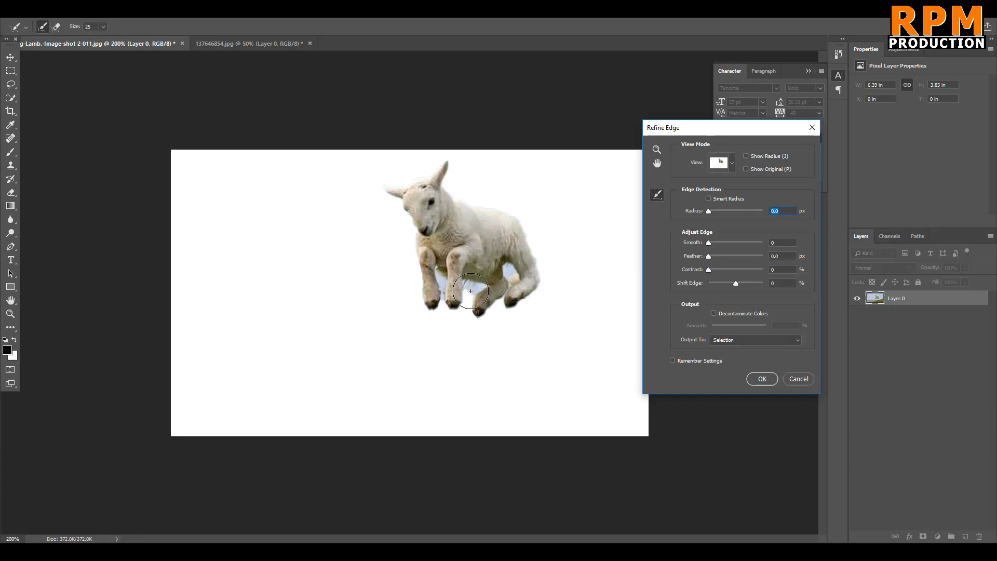
{"action": "key", "text": "bracketleft"}
{"action": "mouse_move", "coordinate": [474, 291]}
{"action": "left_mouse_down"}
{"action": "mouse_move", "coordinate": [472, 323]}
{"action": "mouse_move", "coordinate": [440, 279]}
{"action": "mouse_move", "coordinate": [444, 303]}
{"action": "left_mouse_up"}
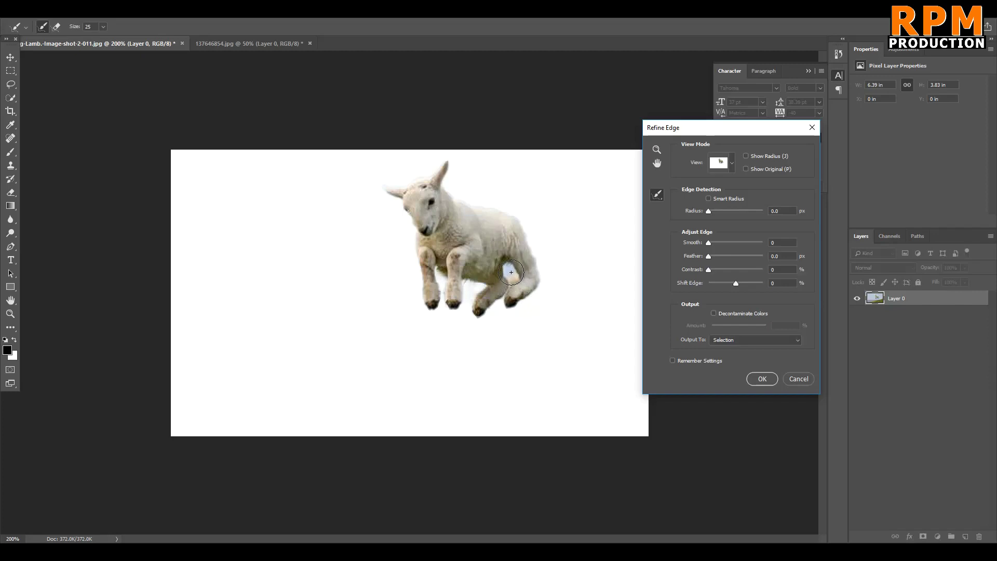
{"action": "left_click_drag", "start_coordinate": [391, 187], "coordinate": [410, 197]}
{"action": "left_click_drag", "start_coordinate": [711, 270], "coordinate": [710, 242]}
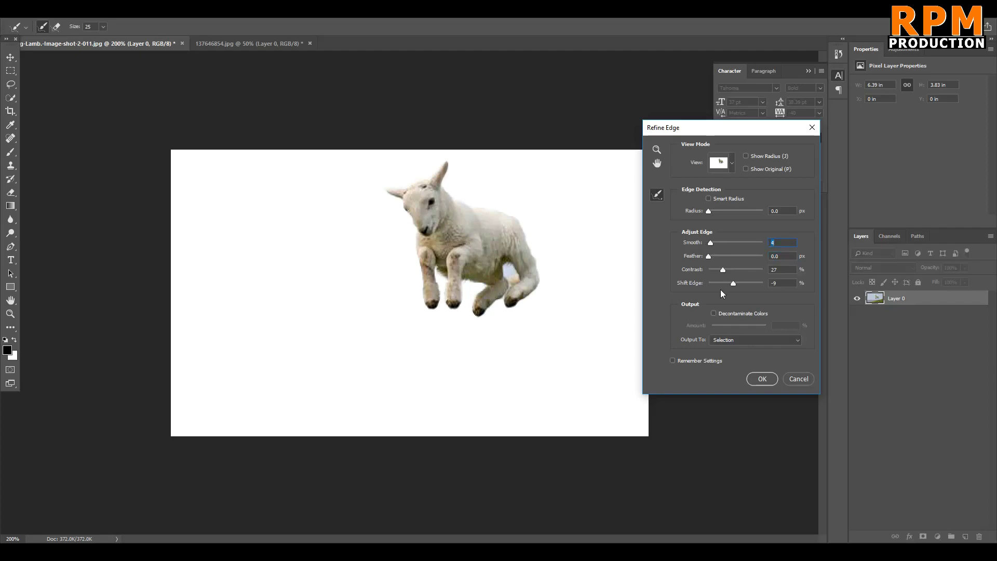
{"action": "left_click", "coordinate": [725, 313]}
- Output the lamb as a masked copy and add a black 000000 Solid Color fill beneath
{"action": "left_click", "coordinate": [761, 378]}
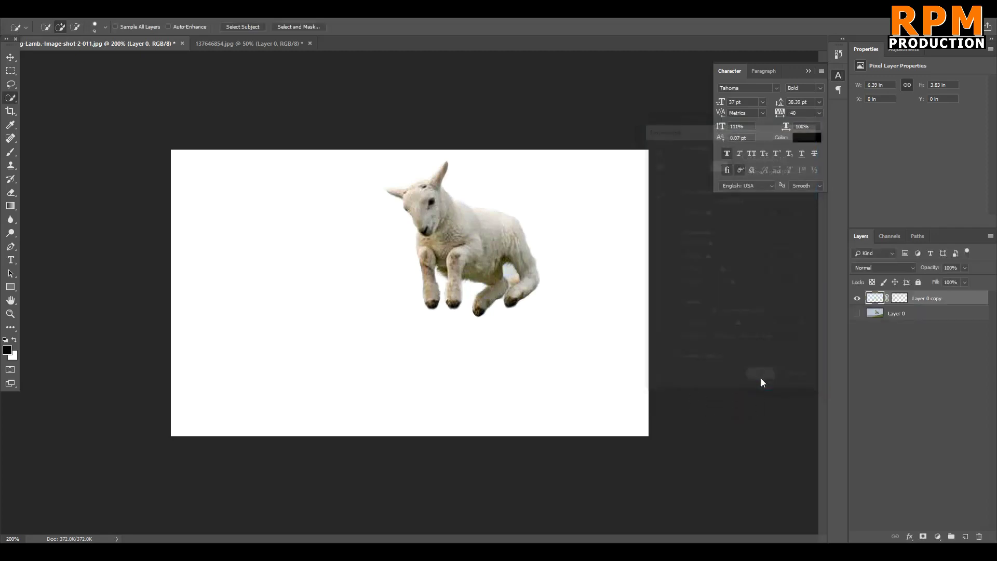
{"action": "left_click", "coordinate": [917, 314]}
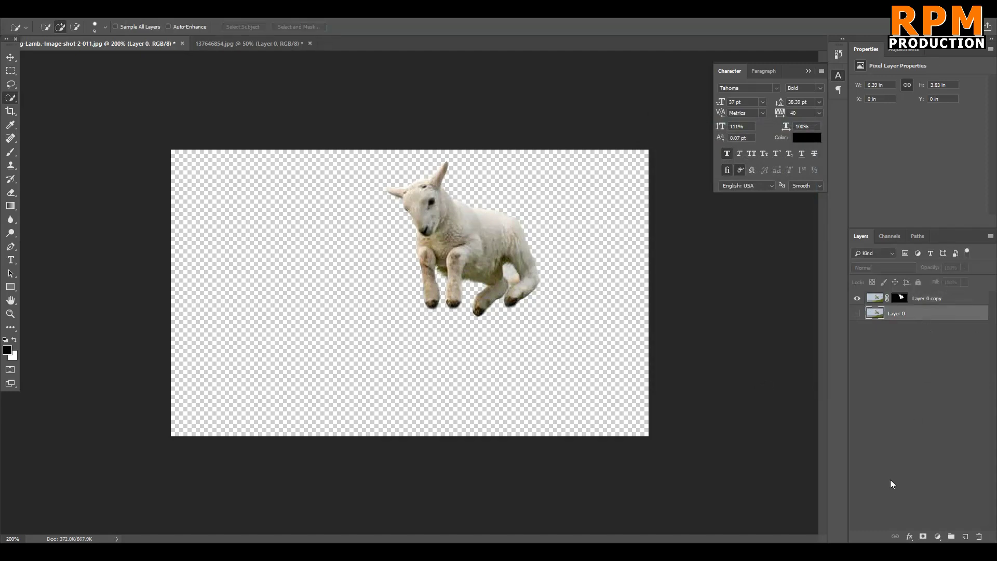
{"action": "left_click", "coordinate": [908, 537]}
{"action": "left_click", "coordinate": [895, 519]}
{"action": "left_click", "coordinate": [938, 537]}
{"action": "left_click", "coordinate": [922, 355]}
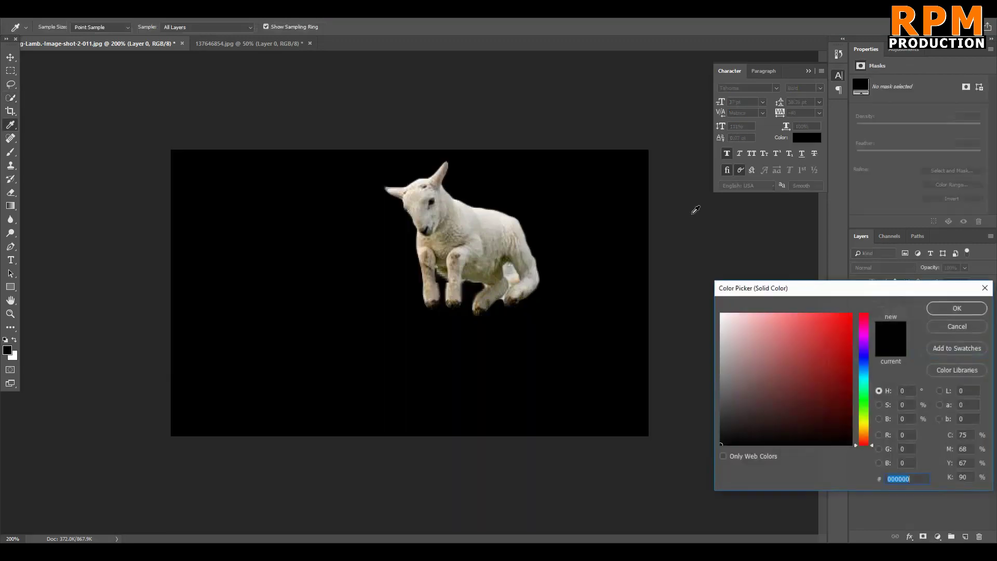
{"action": "left_click", "coordinate": [740, 345]}
{"action": "mouse_move", "coordinate": [707, 308]}
{"action": "left_mouse_down"}
{"action": "mouse_move", "coordinate": [683, 283]}
{"action": "mouse_move", "coordinate": [732, 325]}
{"action": "mouse_move", "coordinate": [713, 454]}
{"action": "left_mouse_up"}
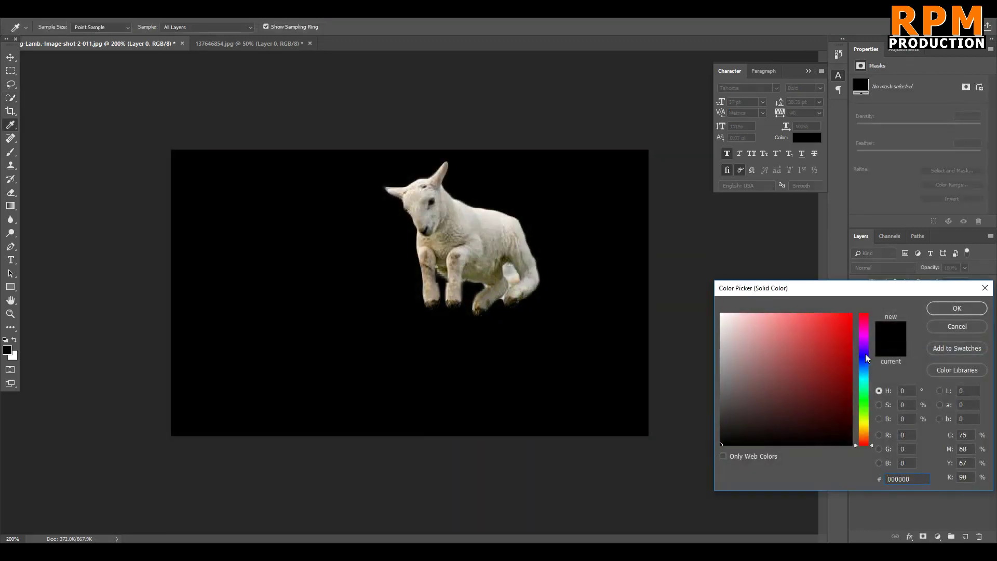
{"action": "left_click", "coordinate": [951, 309]}
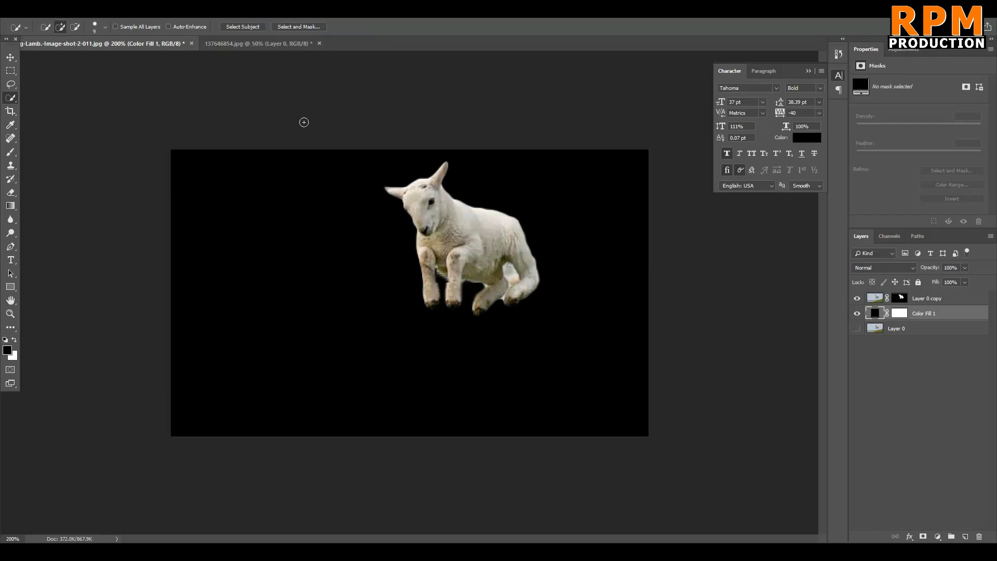
- Attempt to delete the gap between the lamb's hind legs, then deselect
{"action": "mouse_move", "coordinate": [519, 283]}
{"action": "left_mouse_down"}
{"action": "mouse_move", "coordinate": [511, 270]}
{"action": "mouse_move", "coordinate": [508, 292]}
{"action": "left_mouse_up"}
{"action": "key", "text": "Delete"}
{"action": "key", "text": "Return"}
{"action": "left_click", "coordinate": [132, 8]}
{"action": "left_click", "coordinate": [143, 29]}
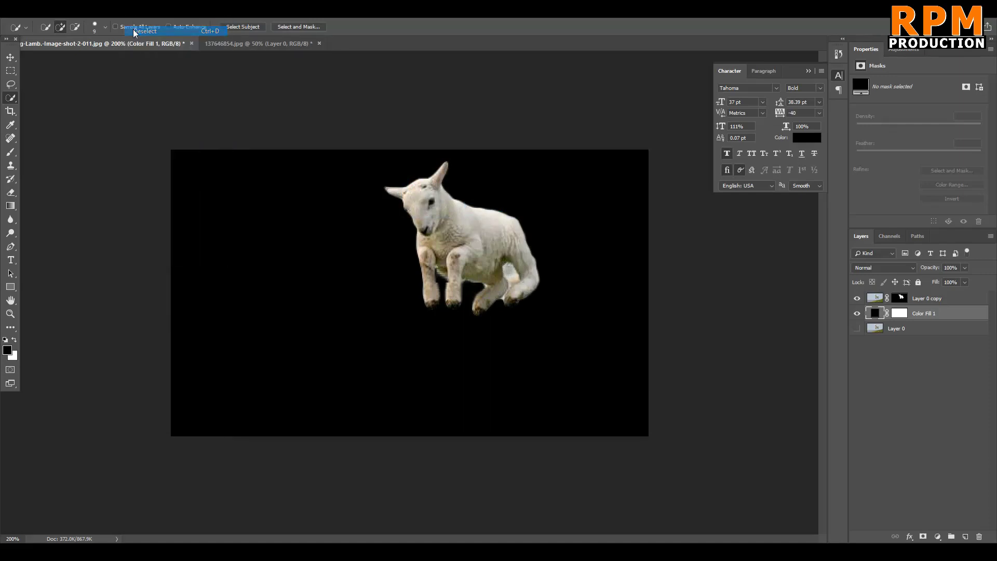
{"action": "left_click", "coordinate": [251, 44]}
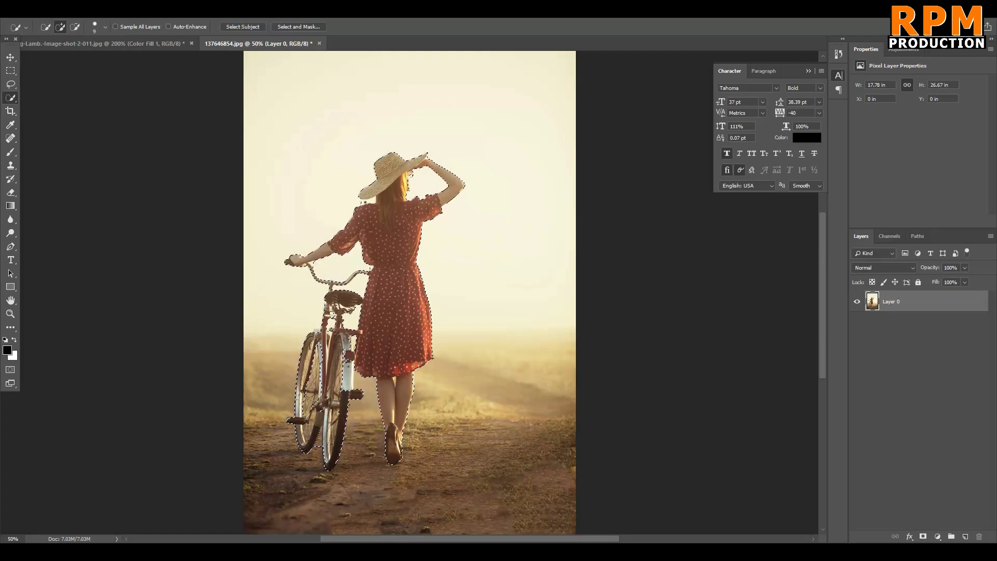
- Subtract stray areas from the woman-and-bicycle selection using Alt, then bring up the Select menu
{"action": "key", "text": "alt"}
{"action": "key", "text": "alt"}
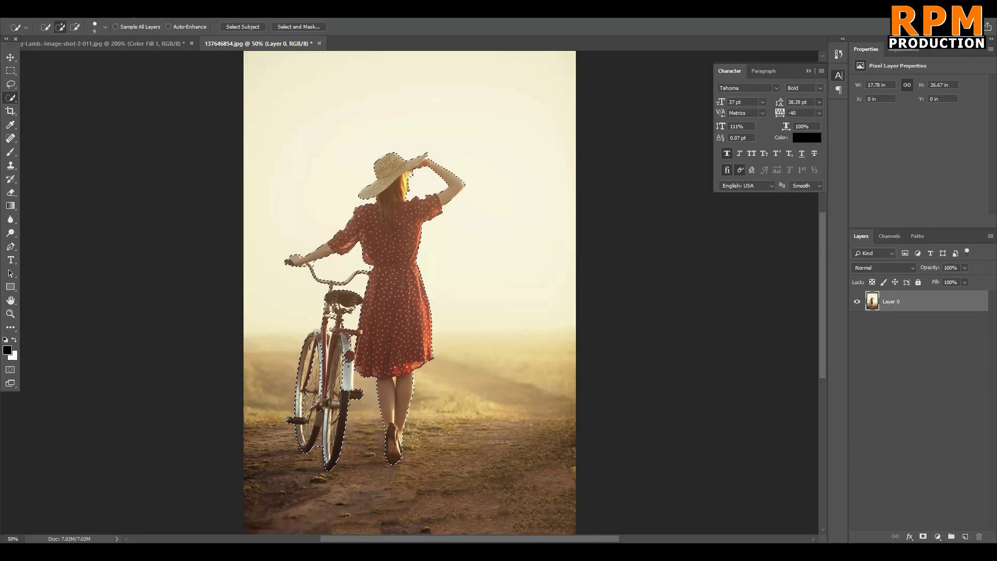
{"action": "key", "text": "alt+s"}
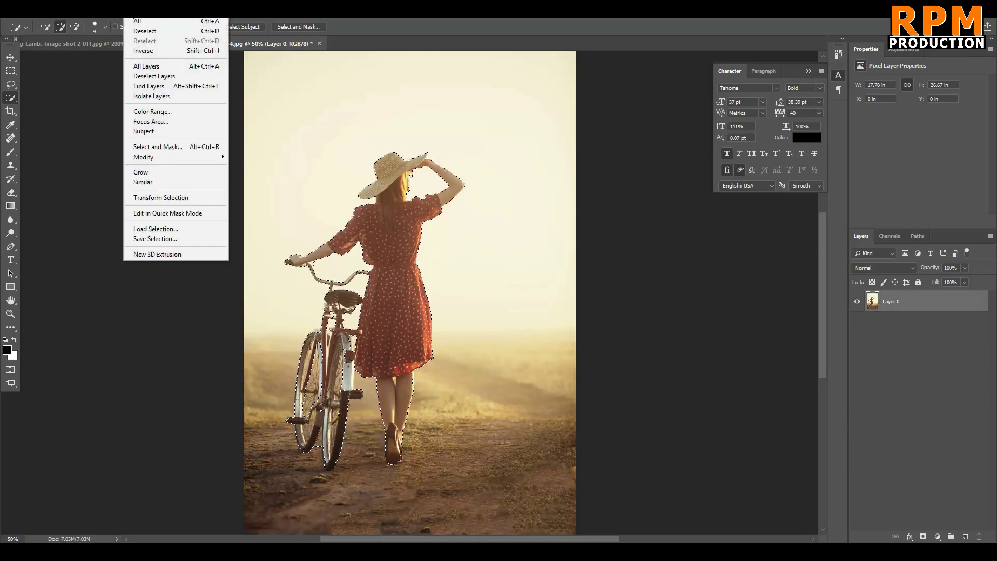
- Refine the bike's rear frame and front wheel edges with Contrast 12 and Decontaminate Colors
{"action": "left_click", "coordinate": [149, 148], "text": "shift"}
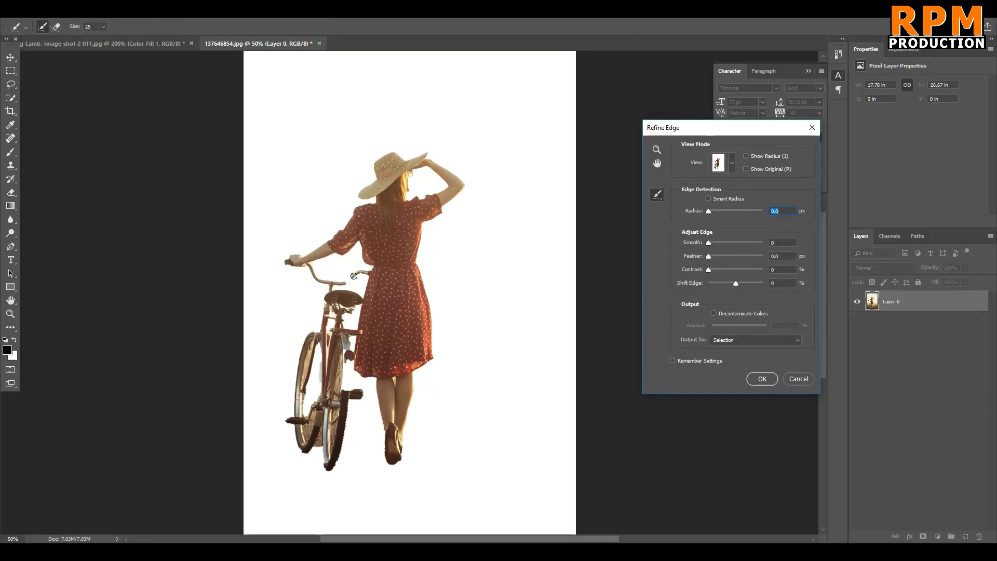
{"action": "left_click", "coordinate": [326, 292]}
{"action": "mouse_move", "coordinate": [348, 387]}
{"action": "left_mouse_down"}
{"action": "mouse_move", "coordinate": [345, 355]}
{"action": "mouse_move", "coordinate": [352, 415]}
{"action": "mouse_move", "coordinate": [321, 420]}
{"action": "mouse_move", "coordinate": [301, 392]}
{"action": "mouse_move", "coordinate": [303, 402]}
{"action": "mouse_move", "coordinate": [313, 397]}
{"action": "mouse_move", "coordinate": [319, 349]}
{"action": "mouse_move", "coordinate": [327, 408]}
{"action": "mouse_move", "coordinate": [317, 343]}
{"action": "mouse_move", "coordinate": [306, 411]}
{"action": "mouse_move", "coordinate": [297, 389]}
{"action": "mouse_move", "coordinate": [296, 400]}
{"action": "mouse_move", "coordinate": [319, 443]}
{"action": "mouse_move", "coordinate": [314, 408]}
{"action": "mouse_move", "coordinate": [330, 398]}
{"action": "mouse_move", "coordinate": [336, 429]}
{"action": "mouse_move", "coordinate": [327, 464]}
{"action": "mouse_move", "coordinate": [335, 413]}
{"action": "mouse_move", "coordinate": [308, 428]}
{"action": "left_mouse_up"}
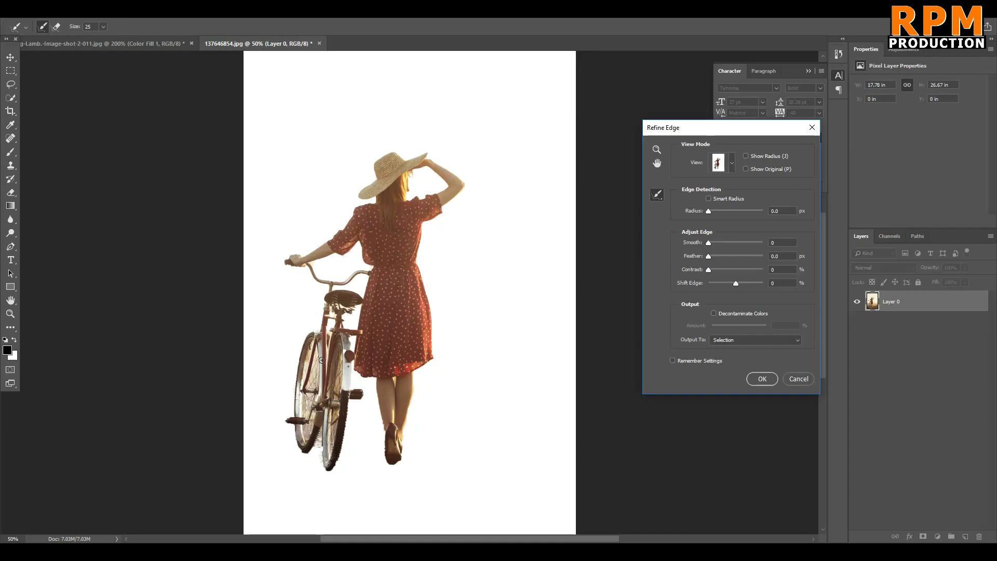
{"action": "left_click_drag", "start_coordinate": [342, 380], "coordinate": [330, 427]}
{"action": "left_click_drag", "start_coordinate": [709, 269], "coordinate": [715, 270]}
{"action": "left_click", "coordinate": [728, 314]}
- Output the woman and bicycle as a masked copy above a dark grey 343434 Solid Color fill
{"action": "left_click", "coordinate": [760, 378]}
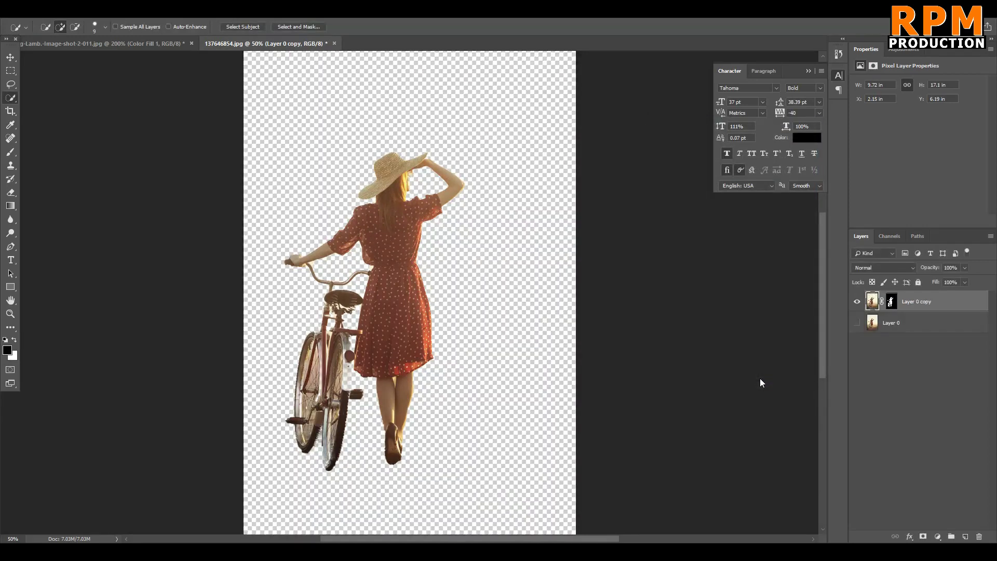
{"action": "left_click", "coordinate": [895, 324]}
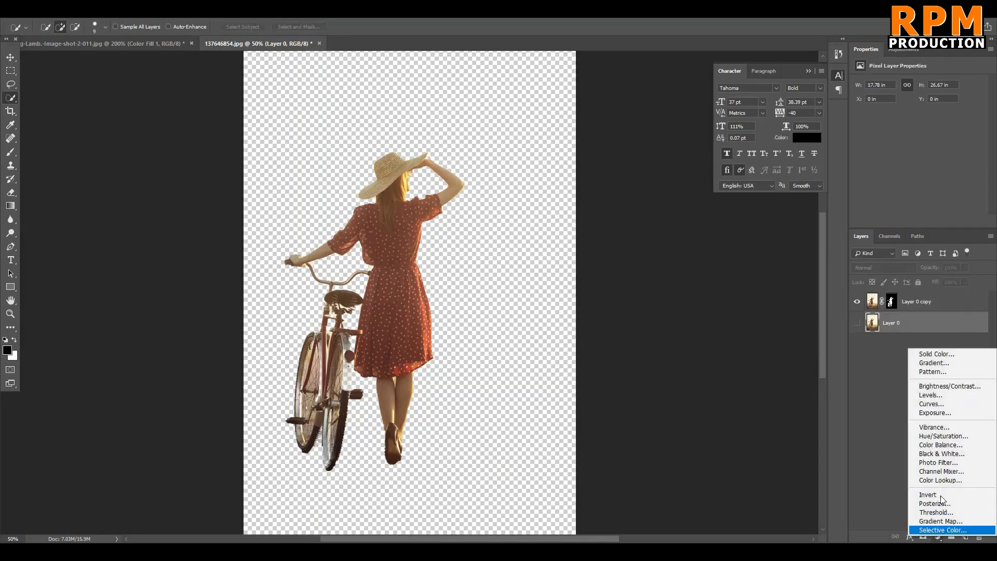
{"action": "left_click", "coordinate": [936, 354]}
{"action": "left_click", "coordinate": [762, 334]}
{"action": "left_click_drag", "start_coordinate": [762, 335], "coordinate": [670, 262]}
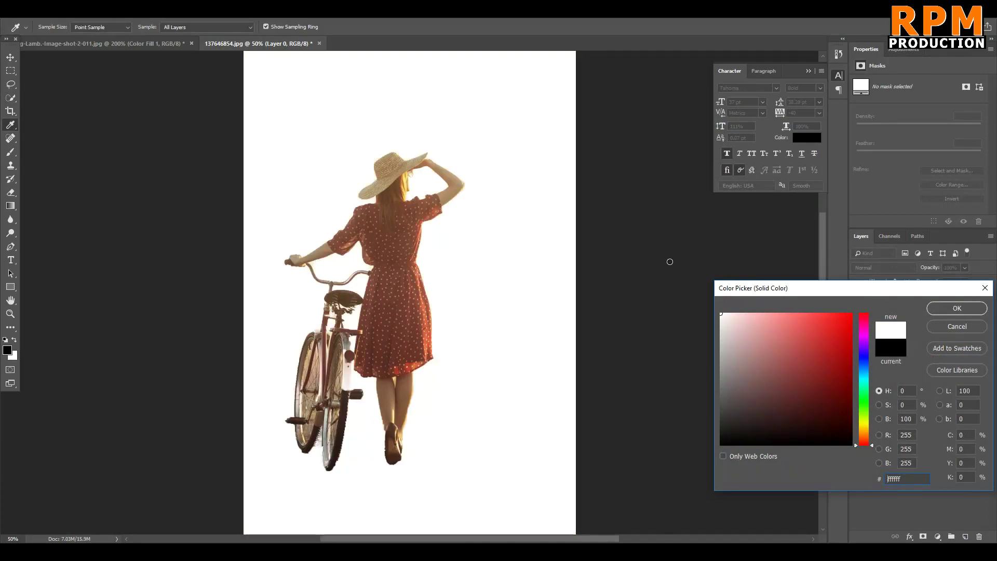
{"action": "left_click_drag", "start_coordinate": [787, 333], "coordinate": [680, 416]}
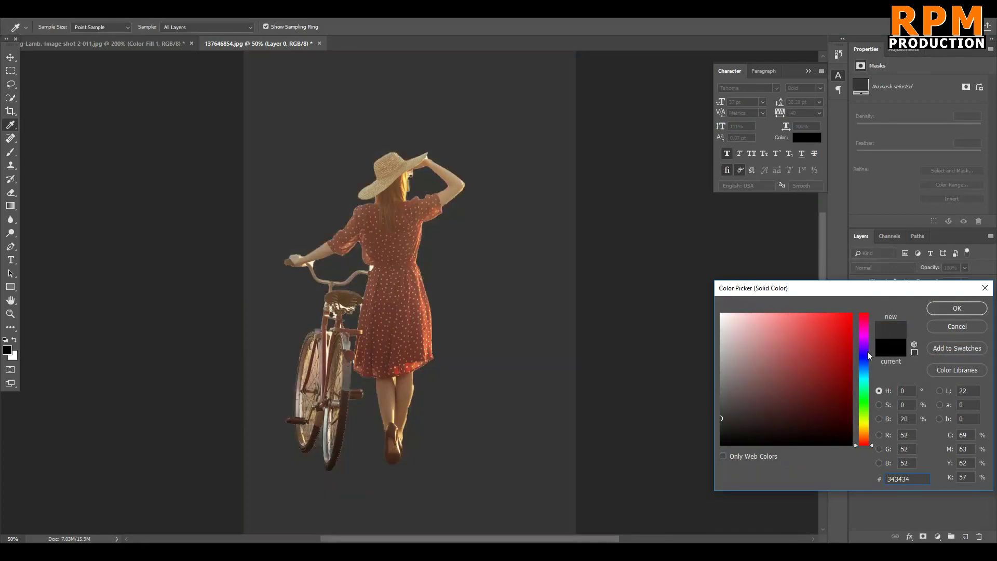
{"action": "left_click", "coordinate": [939, 311]}
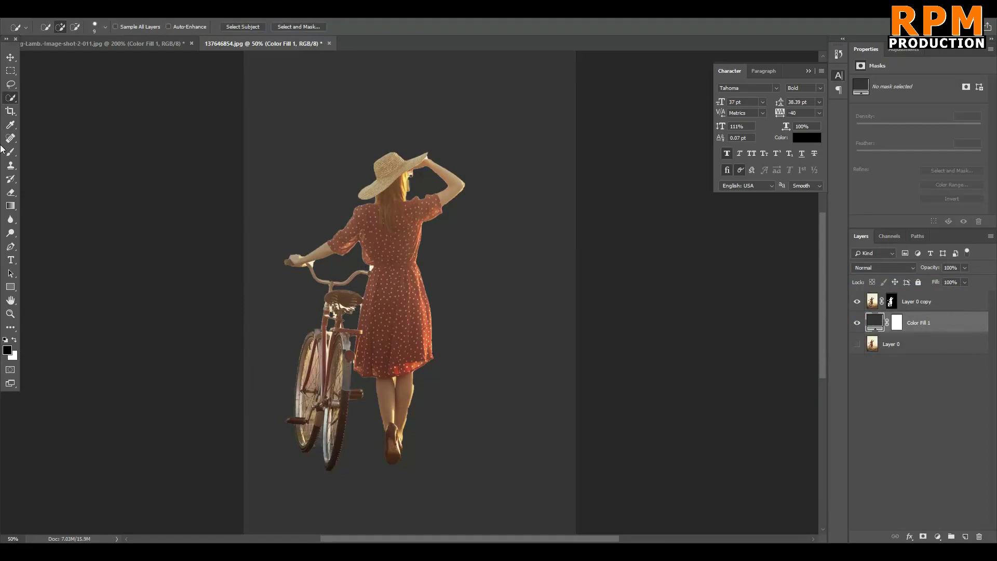
{"action": "right_click", "coordinate": [19, 100]}
- Use the Quick Selection Tool to select the woman, bicycle frame and front wheel
{"action": "left_click", "coordinate": [58, 97]}
{"action": "mouse_move", "coordinate": [340, 432]}
{"action": "left_mouse_down"}
{"action": "mouse_move", "coordinate": [328, 431]}
{"action": "mouse_move", "coordinate": [315, 382]}
{"action": "mouse_move", "coordinate": [298, 366]}
{"action": "mouse_move", "coordinate": [298, 405]}
{"action": "mouse_move", "coordinate": [317, 401]}
{"action": "mouse_move", "coordinate": [301, 407]}
{"action": "mouse_move", "coordinate": [299, 368]}
{"action": "mouse_move", "coordinate": [306, 412]}
{"action": "mouse_move", "coordinate": [335, 435]}
{"action": "left_mouse_up"}
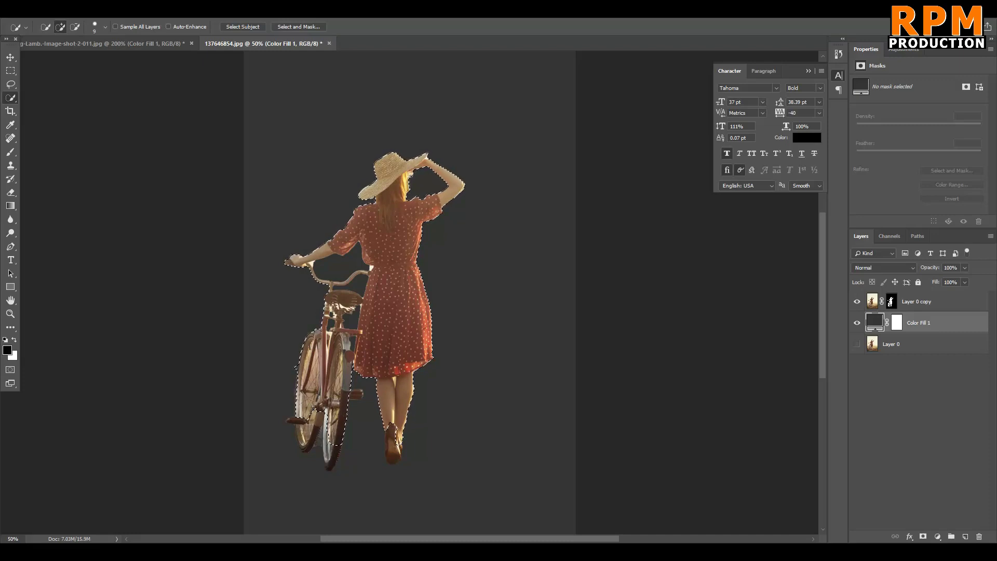